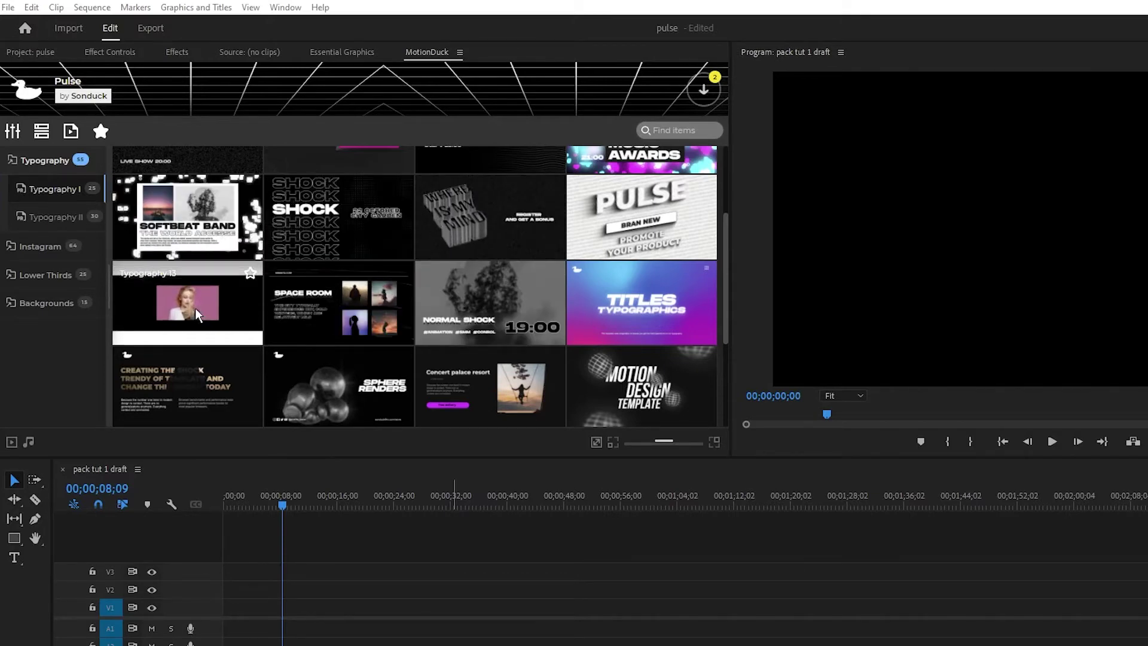
Add the Typography 13 'Space Room' template to track V1 and select the clip.
left_click_drag(197, 311, 235, 612)
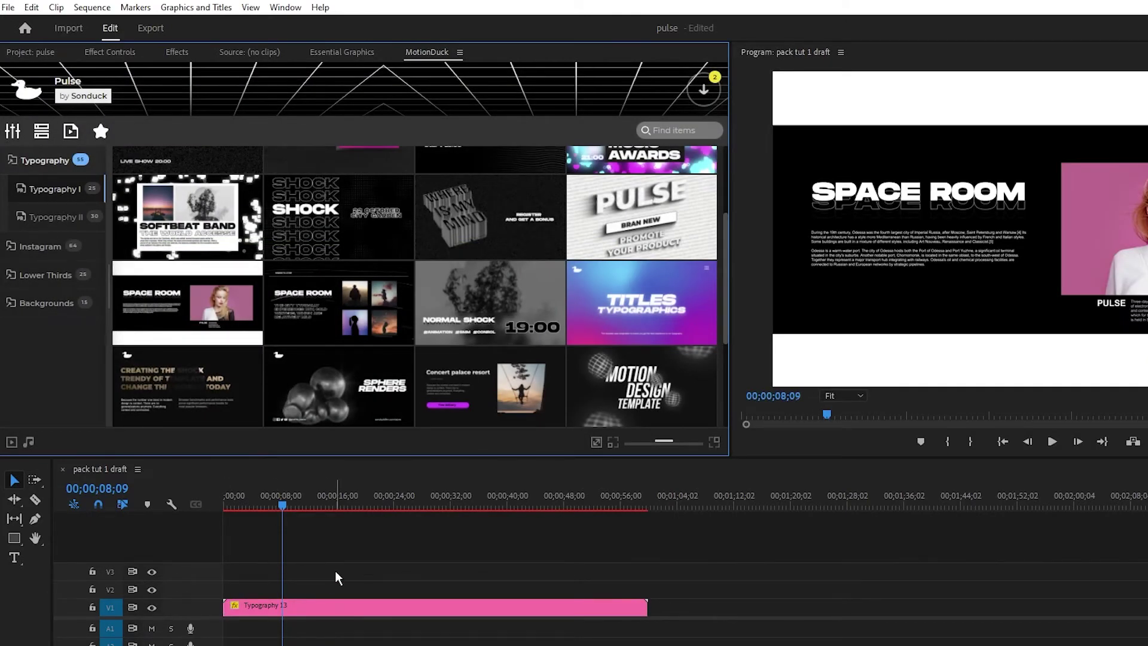
left_click(313, 609)
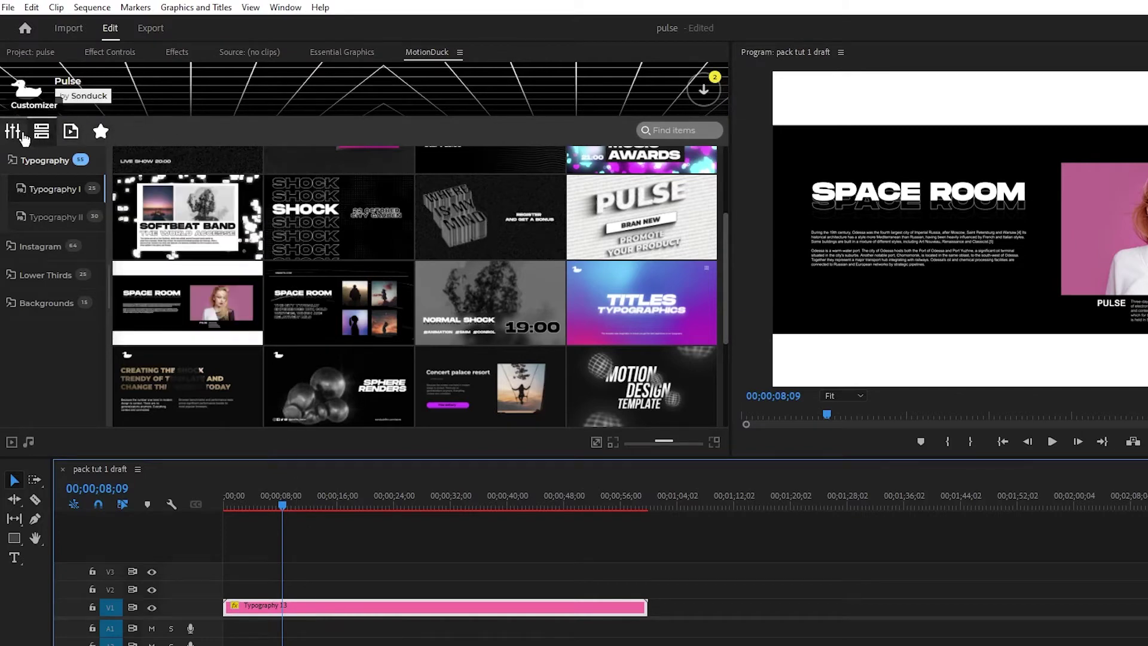
Set the Space Room template's second colour swatch to black in Customizer.
left_click(13, 133)
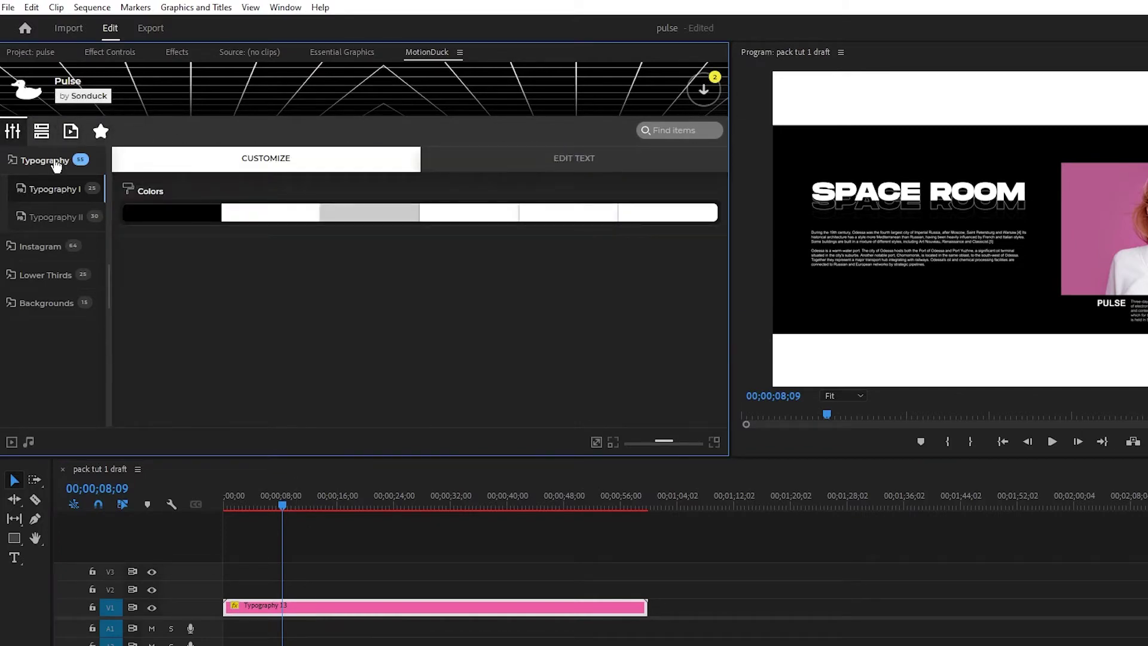
left_click(270, 213)
left_click(455, 307)
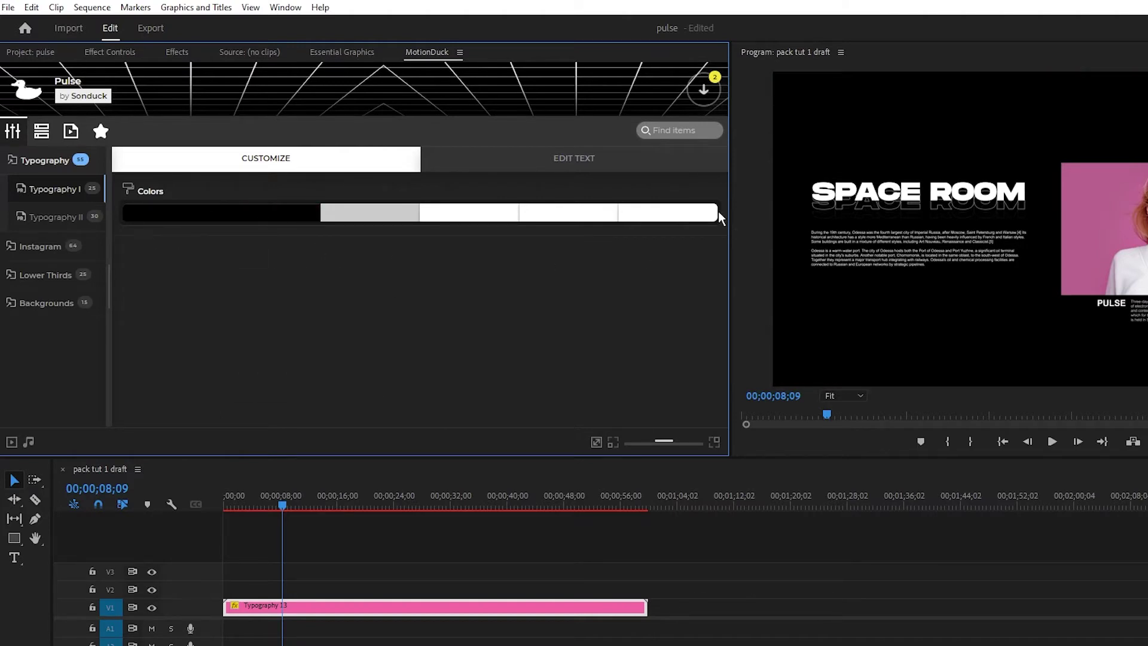
Replace the template's PULSE label text with SONDUCK.
left_click(574, 158)
double_click(270, 291)
type("SONDUC")
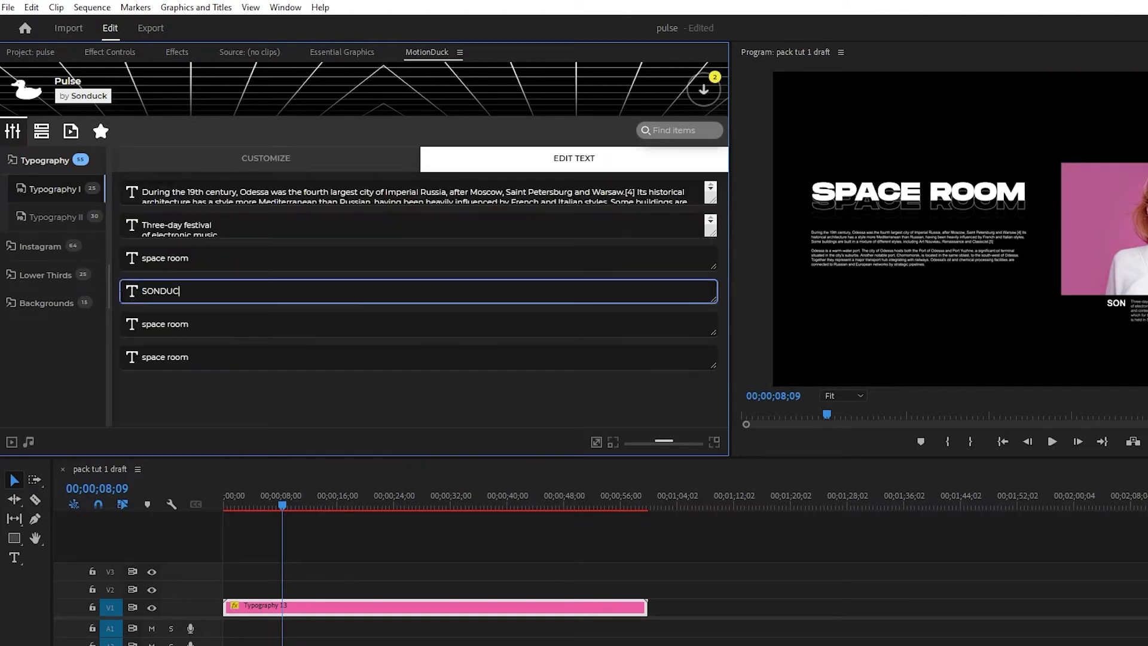
type("K")
left_click(232, 385)
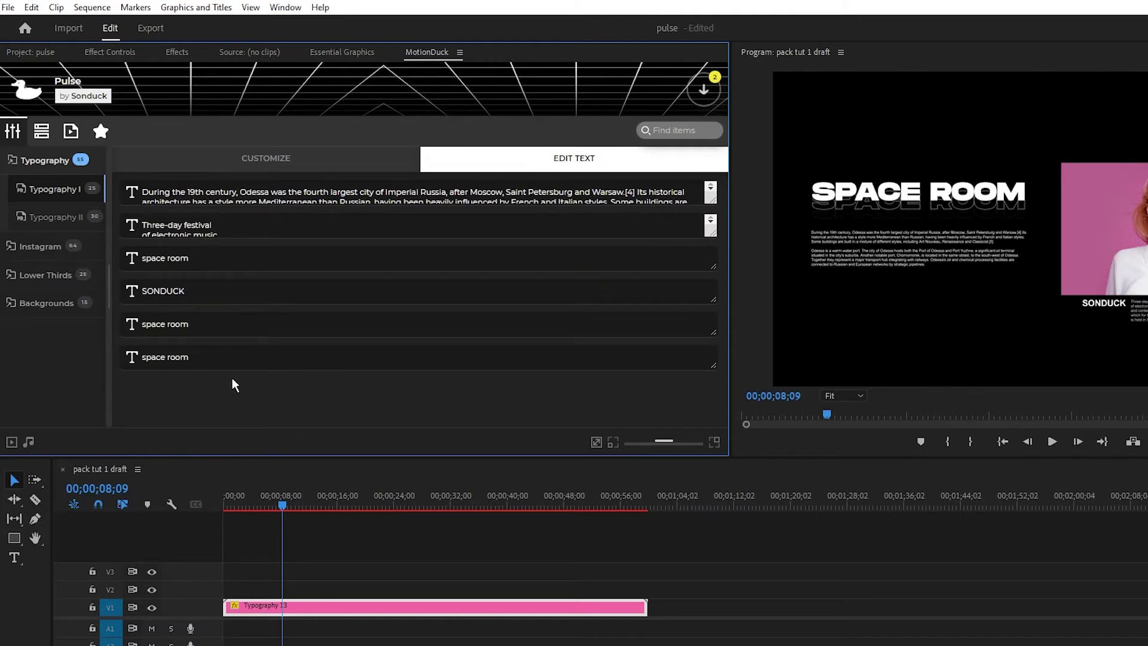
Show the graphic's Essential Graphics properties and open the Tp_Placeholder_13_1 image options.
left_click(341, 51)
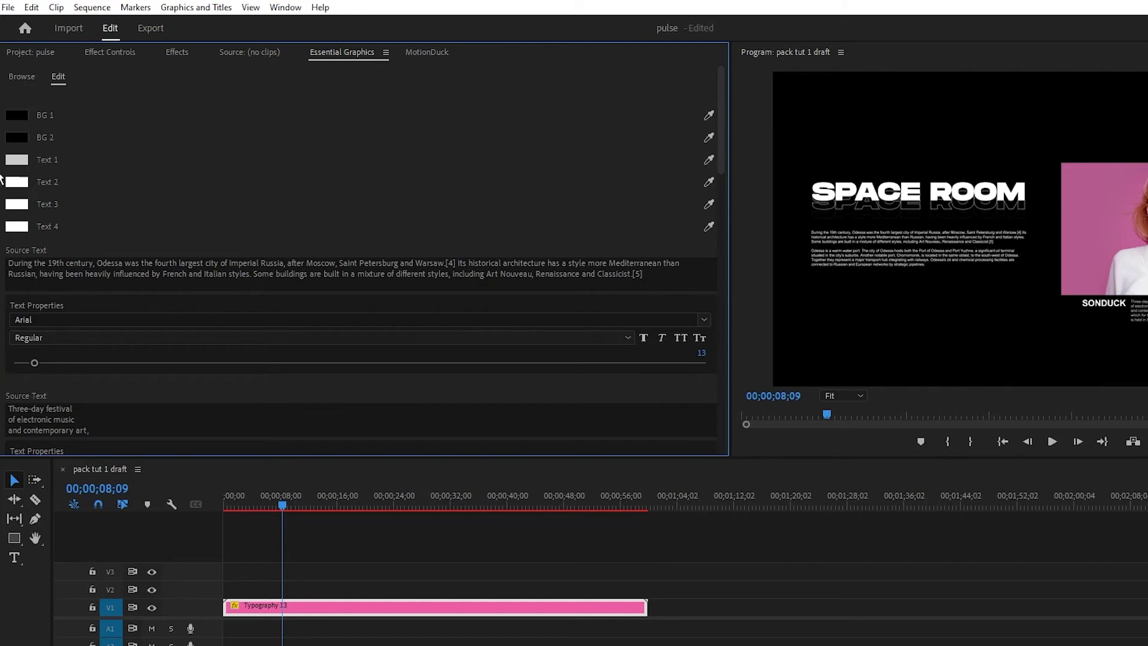
left_click_drag(721, 116, 722, 259)
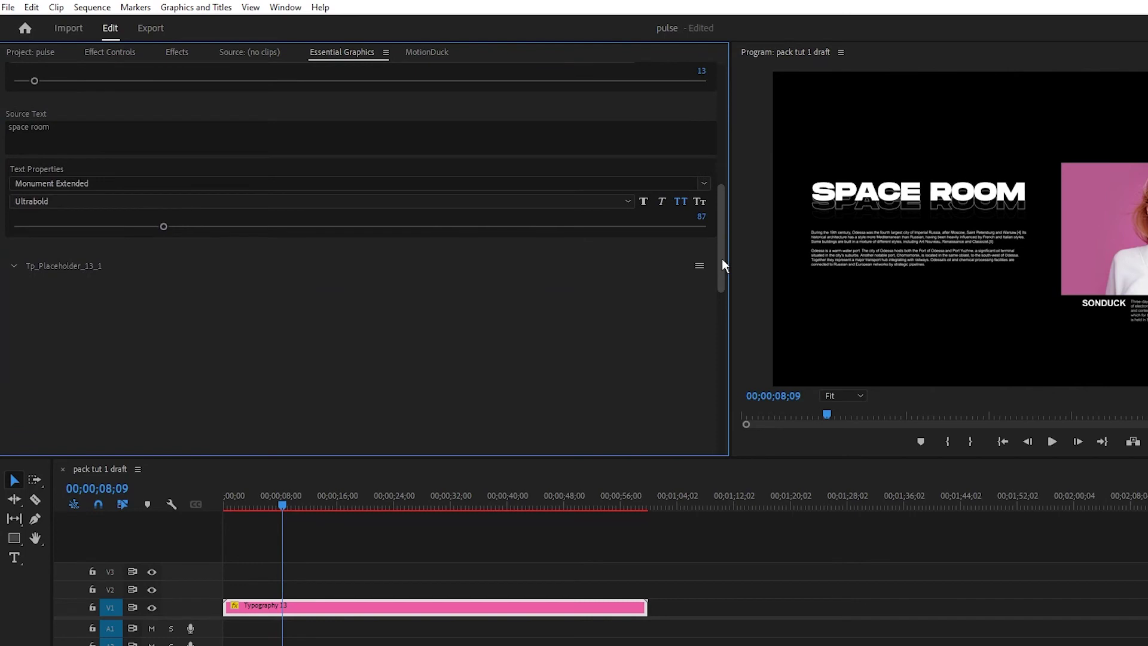
left_click(698, 266)
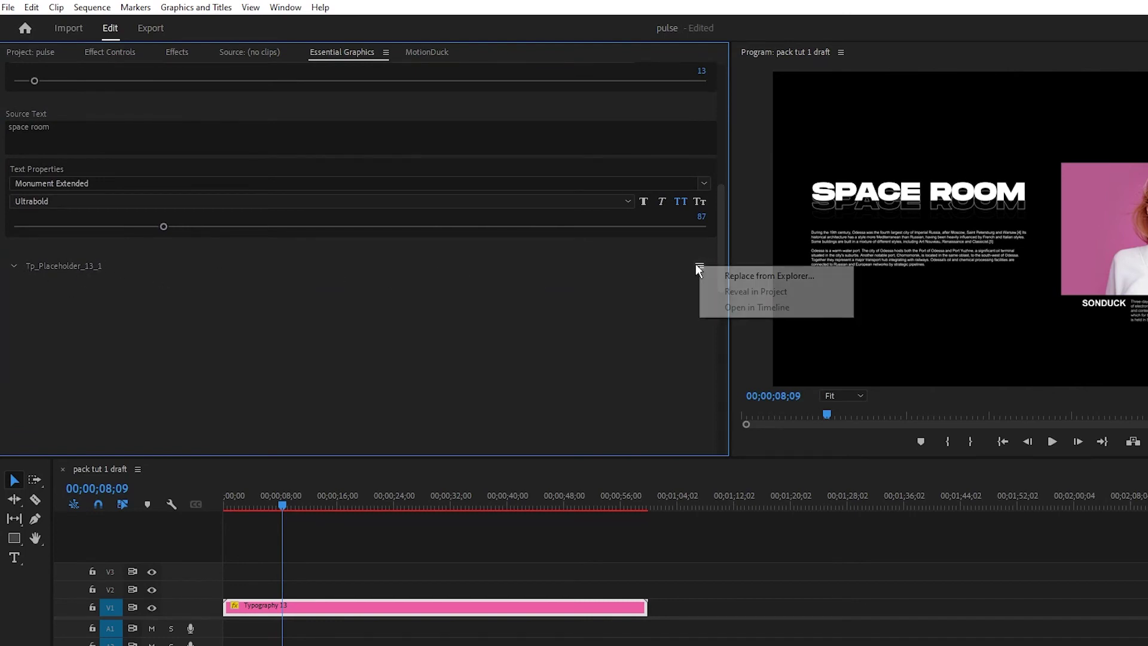
Replace Tp_Placeholder_13_1 with the pexels laptop JPG from disk.
left_click(768, 276)
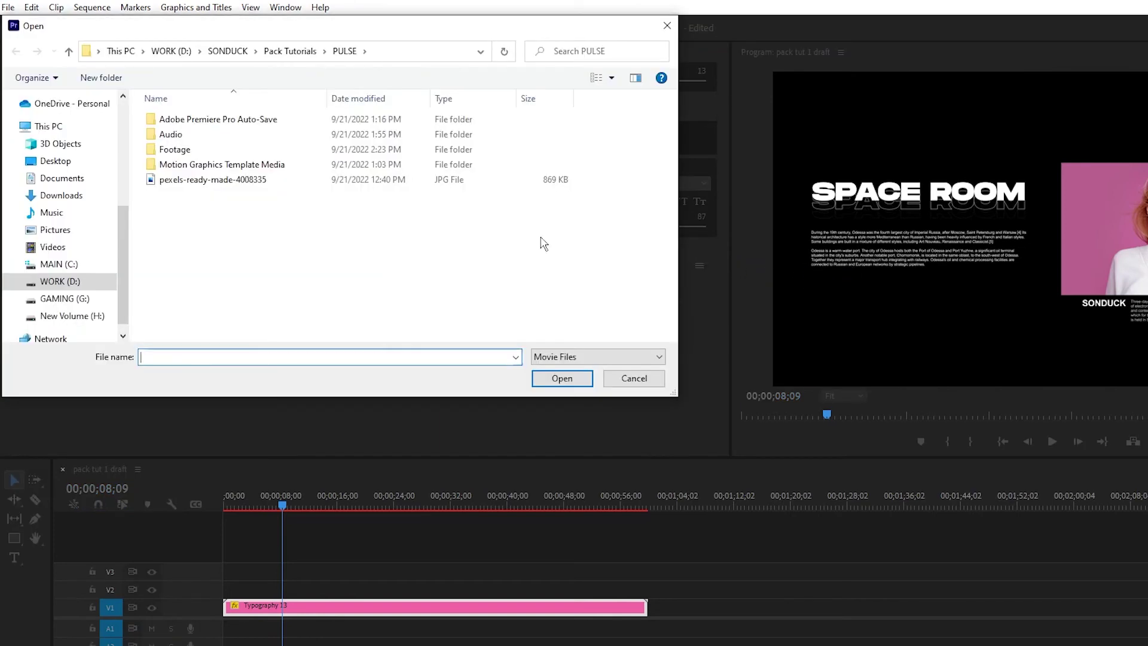
left_click(207, 179)
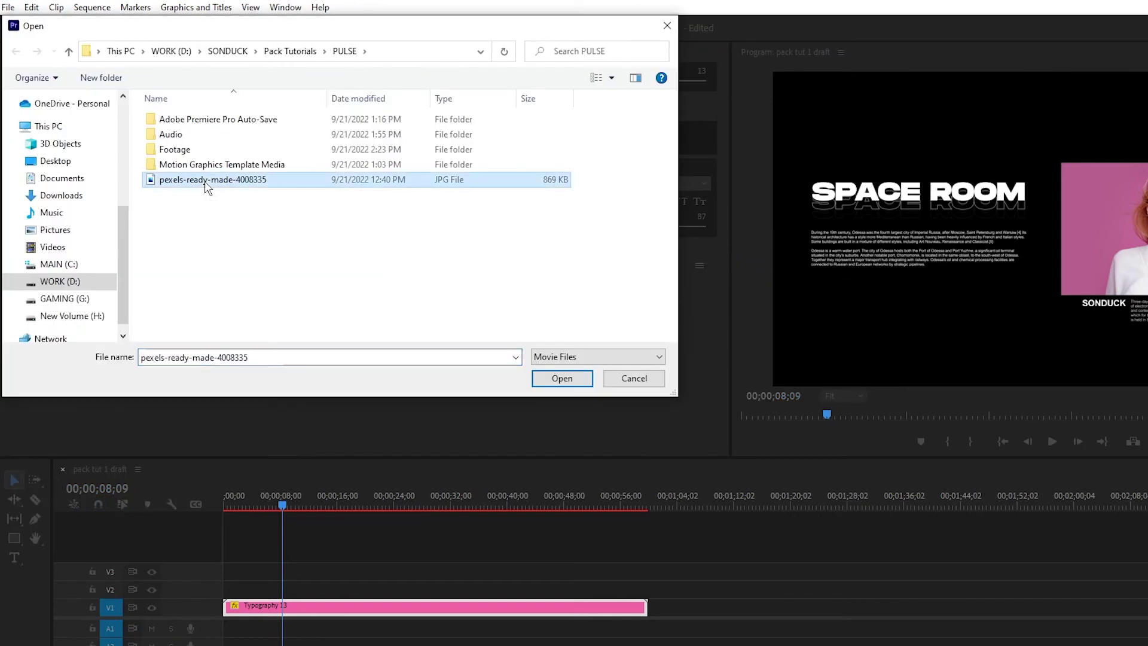
left_click(563, 378)
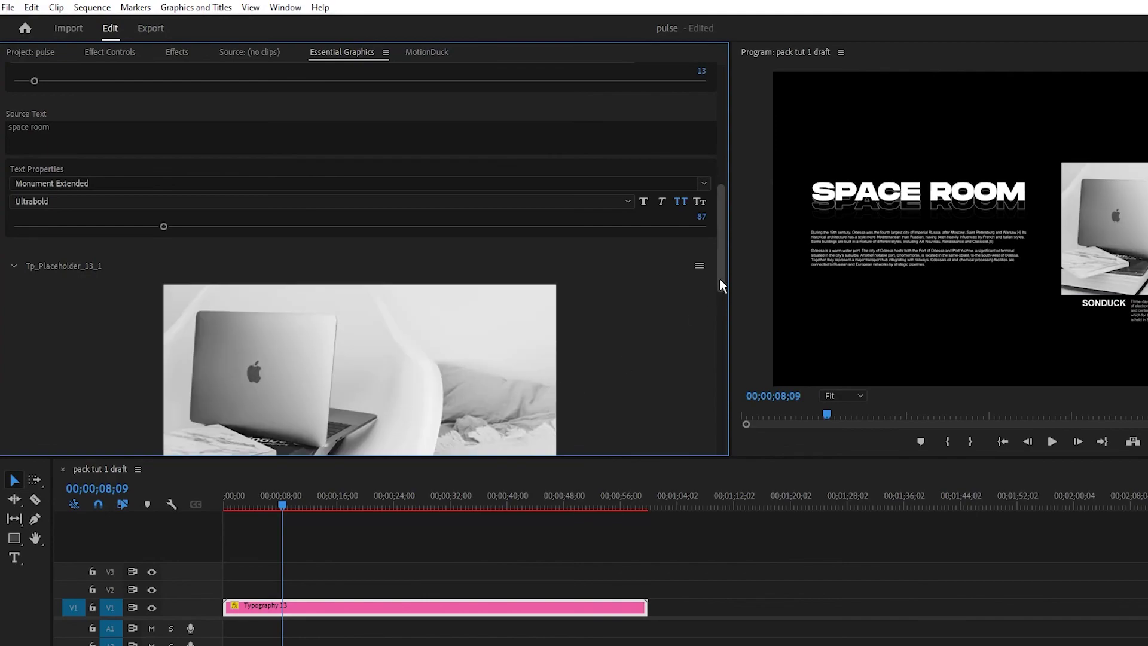